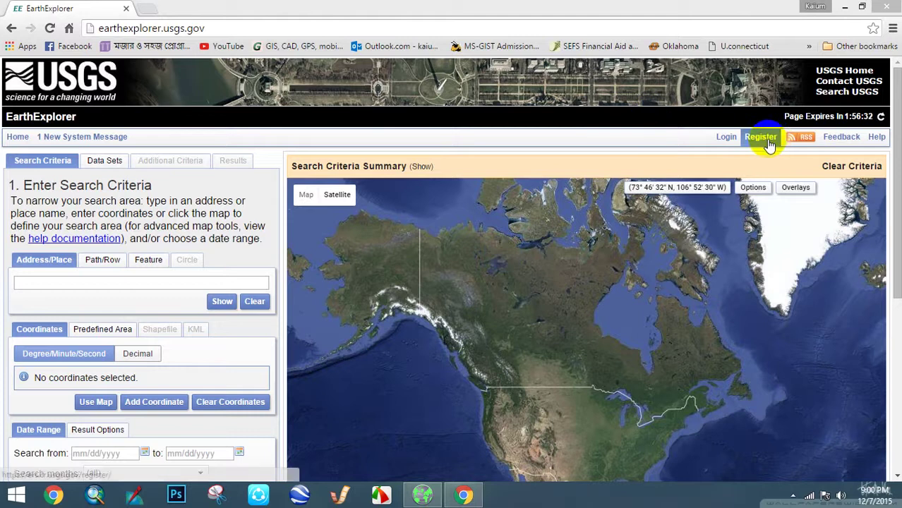
- Log in to EarthExplorer with the USGS account credentials on the ERS sign-in page
{"action": "left_click", "coordinate": [726, 137]}
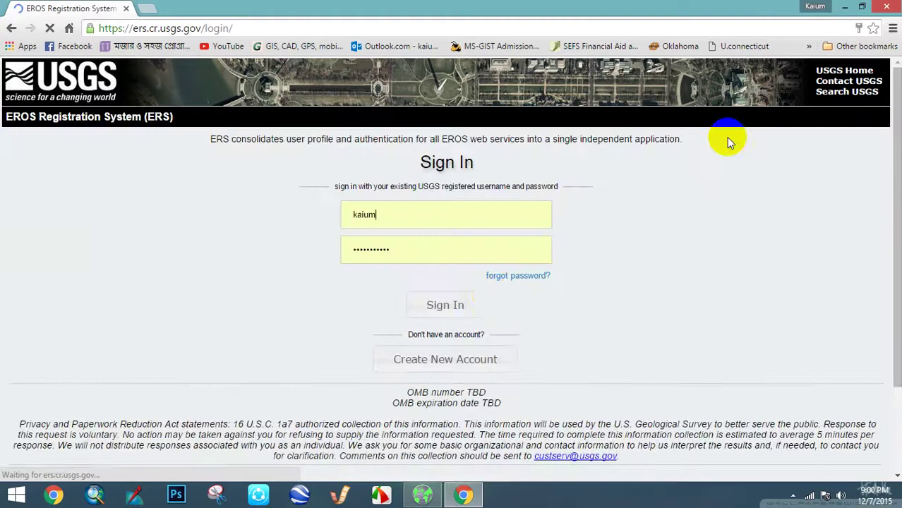
{"action": "left_click", "coordinate": [452, 307]}
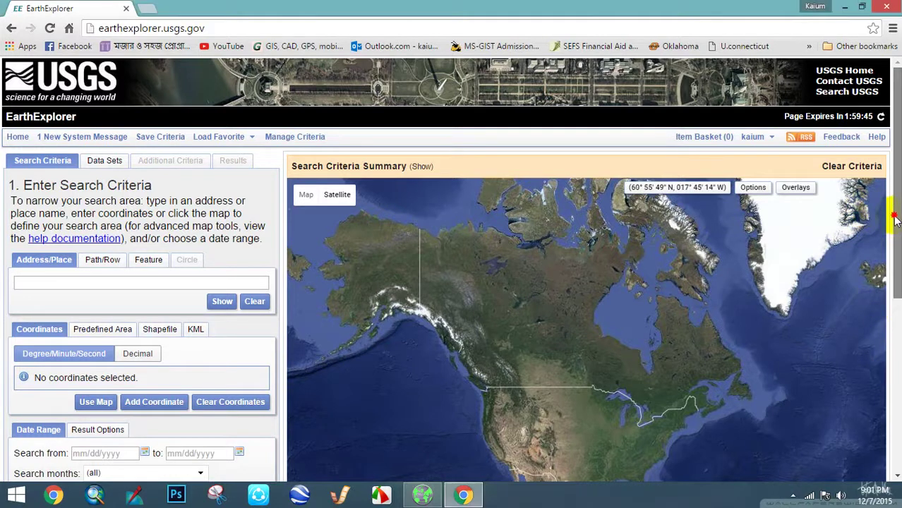
- Zoom and pan the satellite map onto central Texas around Abilene, San Angelo and Austin
{"action": "scroll", "coordinate": [897, 240], "scroll_direction": "down", "scroll_amount": 3}
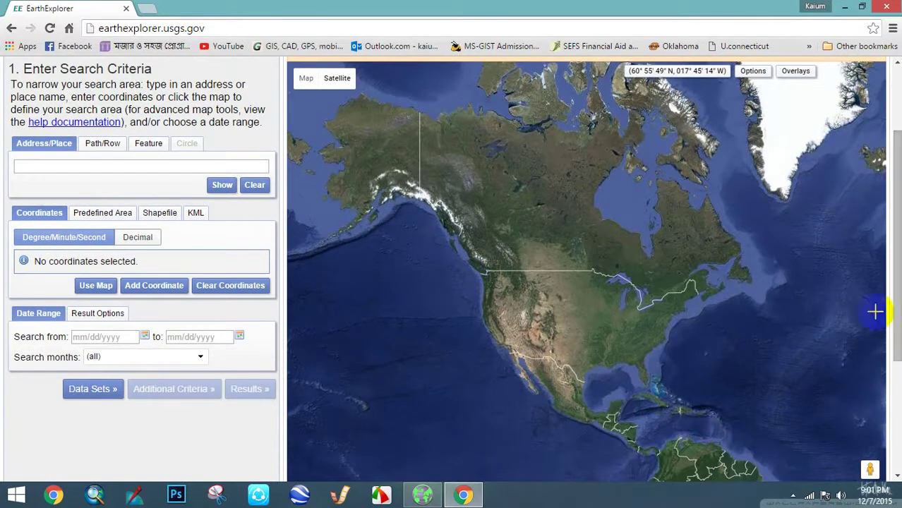
{"action": "scroll", "coordinate": [554, 337], "scroll_direction": "up", "scroll_amount": 2}
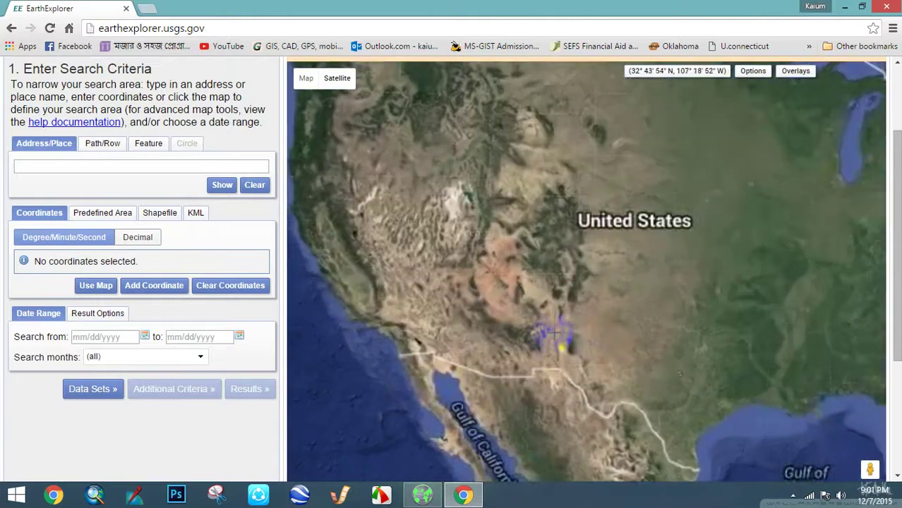
{"action": "left_click_drag", "start_coordinate": [664, 374], "coordinate": [577, 302]}
{"action": "scroll", "coordinate": [586, 310], "scroll_direction": "up", "scroll_amount": 1}
{"action": "scroll", "coordinate": [596, 321], "scroll_direction": "up", "scroll_amount": 1}
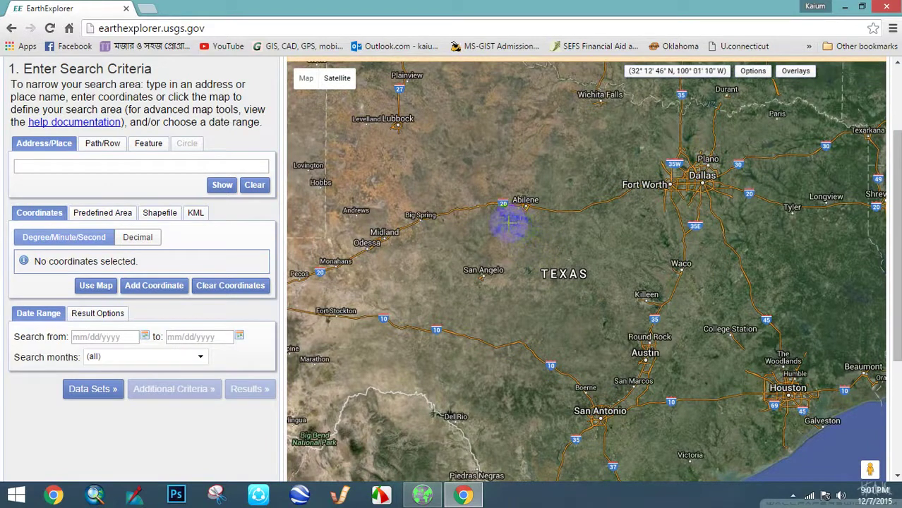
- Place seven polygon corners from Abilene east toward Waco, south past Killeen, and back near San Angelo
{"action": "left_click", "coordinate": [519, 230]}
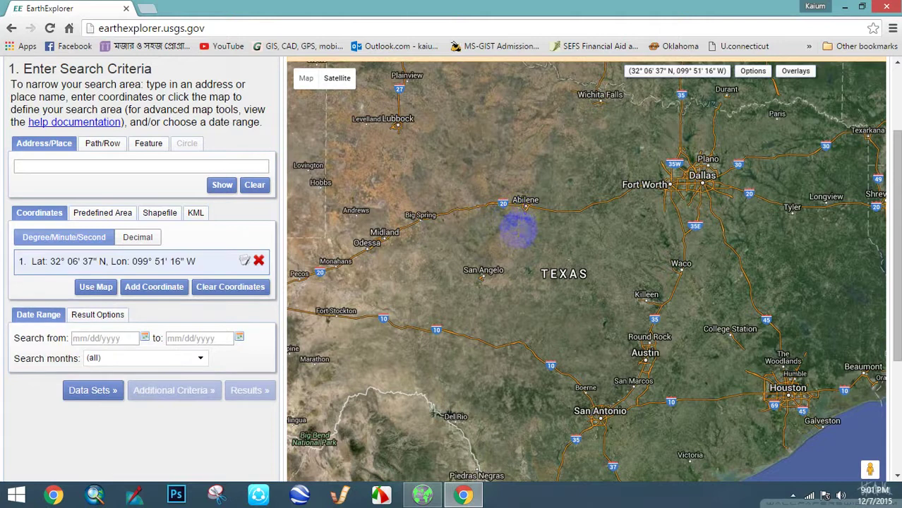
{"action": "left_click", "coordinate": [597, 227]}
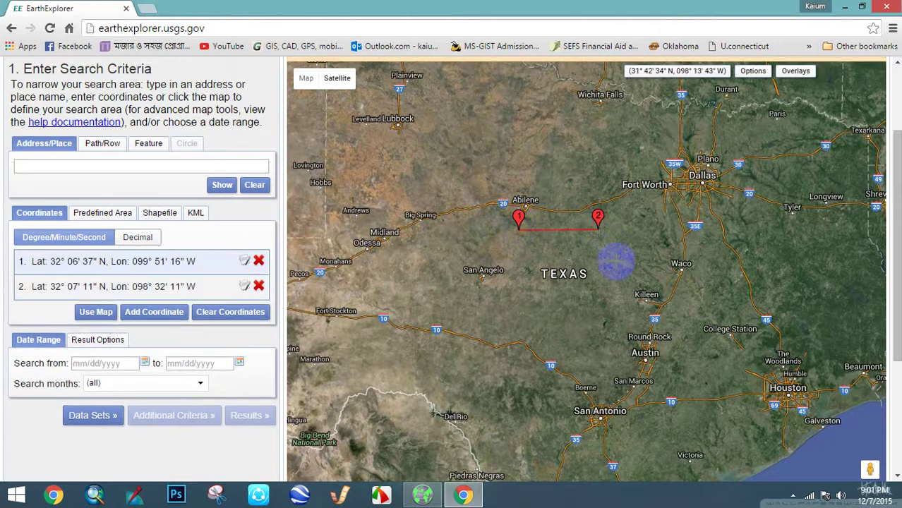
{"action": "left_click", "coordinate": [615, 266]}
{"action": "left_click", "coordinate": [608, 308]}
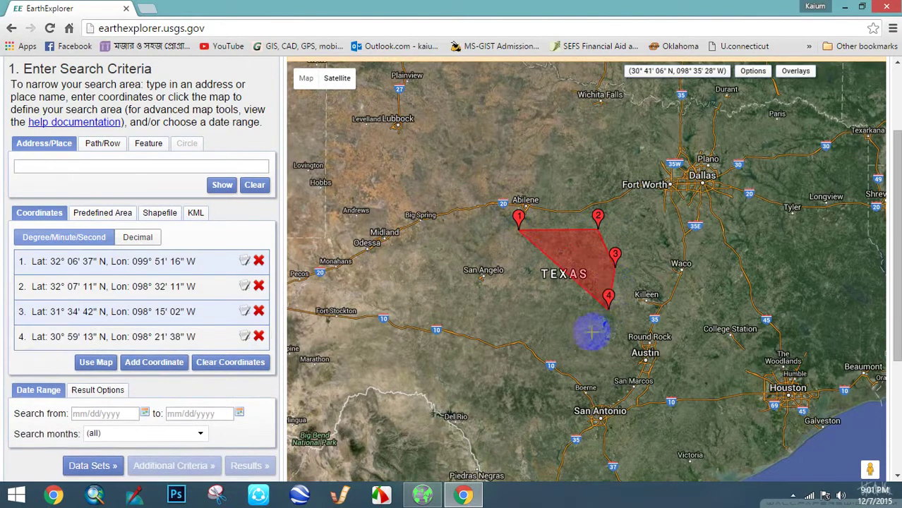
{"action": "left_click", "coordinate": [586, 331]}
{"action": "left_click", "coordinate": [530, 302]}
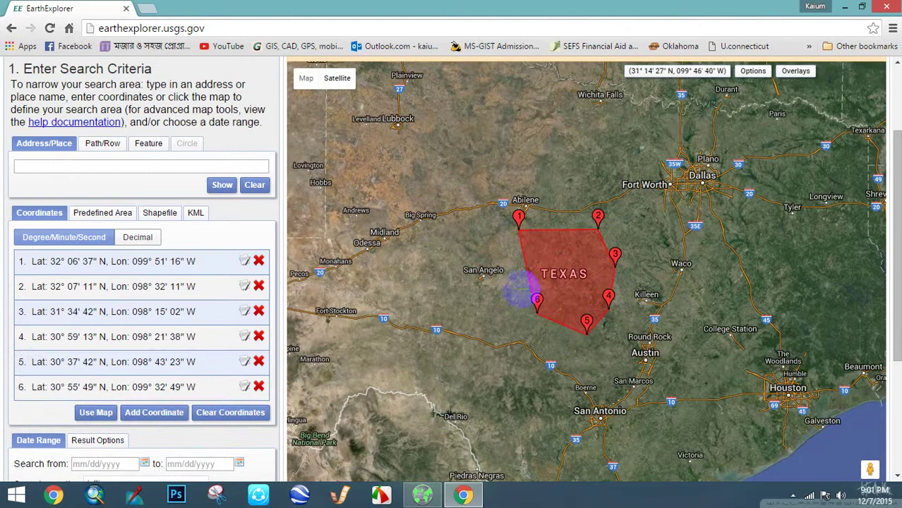
{"action": "left_click", "coordinate": [509, 267]}
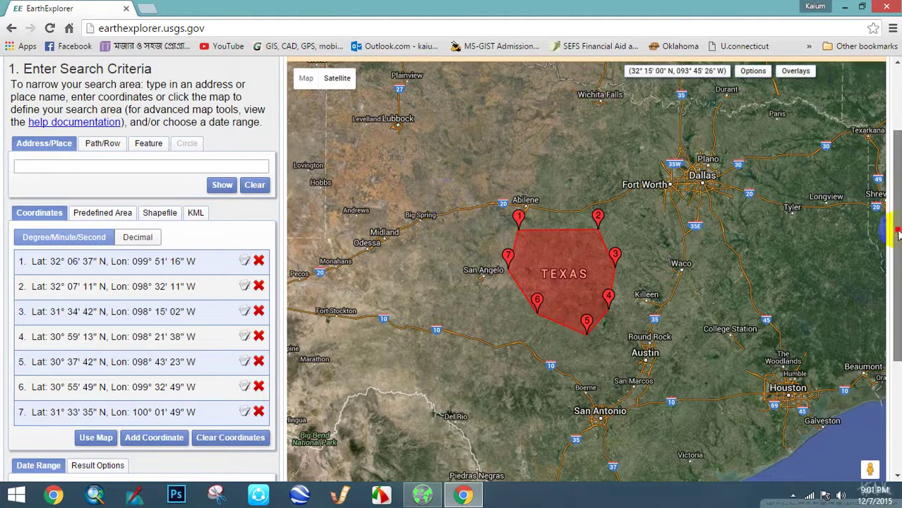
{"action": "left_click_drag", "start_coordinate": [898, 233], "coordinate": [893, 165]}
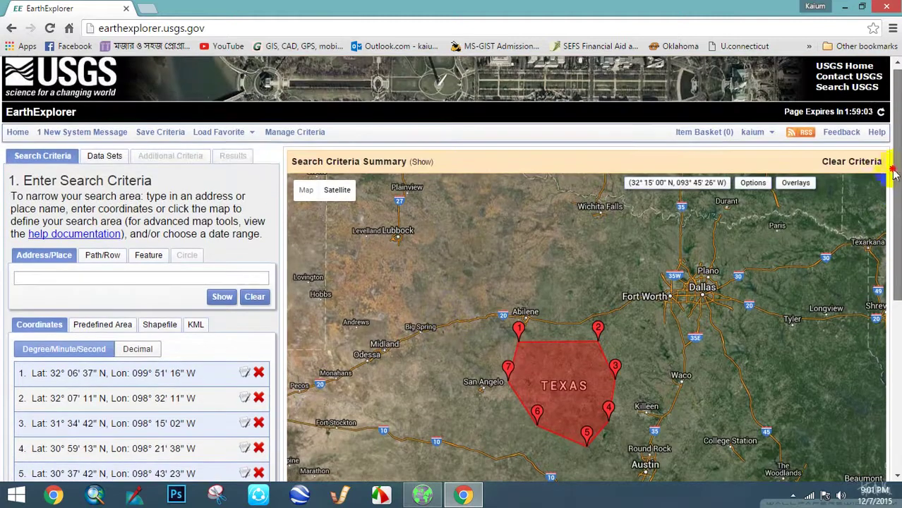
- Tick SRTM 1 Arc-Second Global under Digital Elevation > SRTM on the Data Sets tab
{"action": "left_click", "coordinate": [103, 159]}
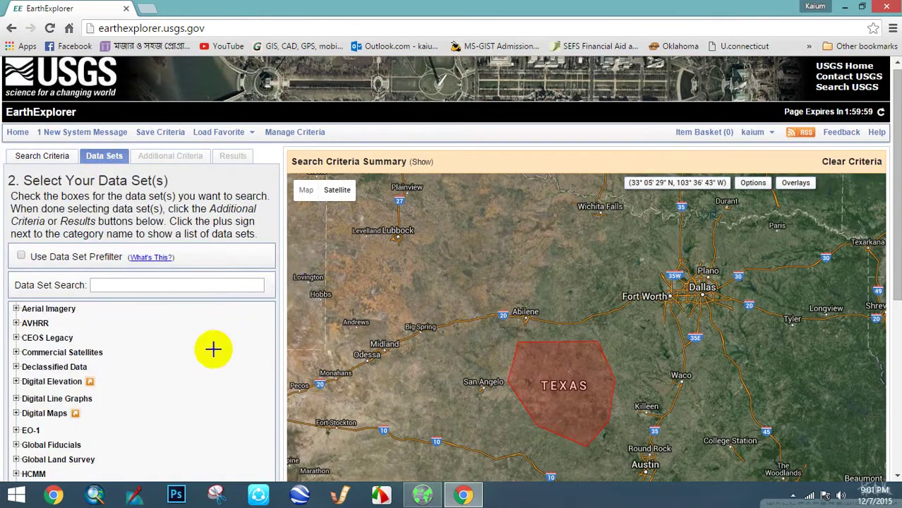
{"action": "scroll", "coordinate": [202, 360], "scroll_direction": "down", "scroll_amount": 1}
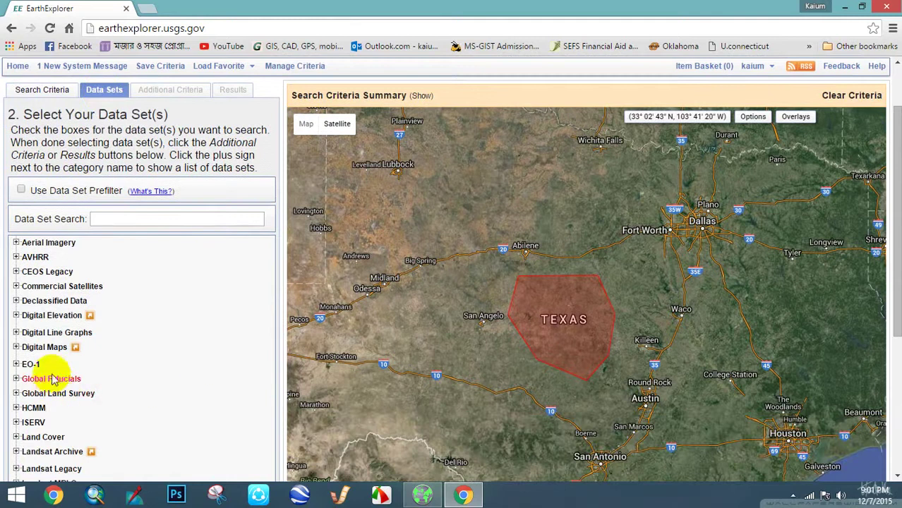
{"action": "left_click", "coordinate": [16, 317]}
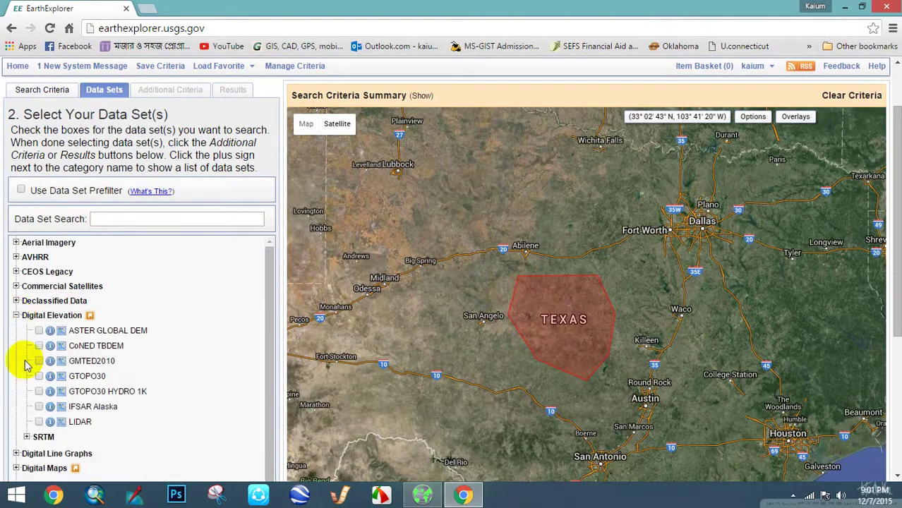
{"action": "left_click", "coordinate": [26, 438]}
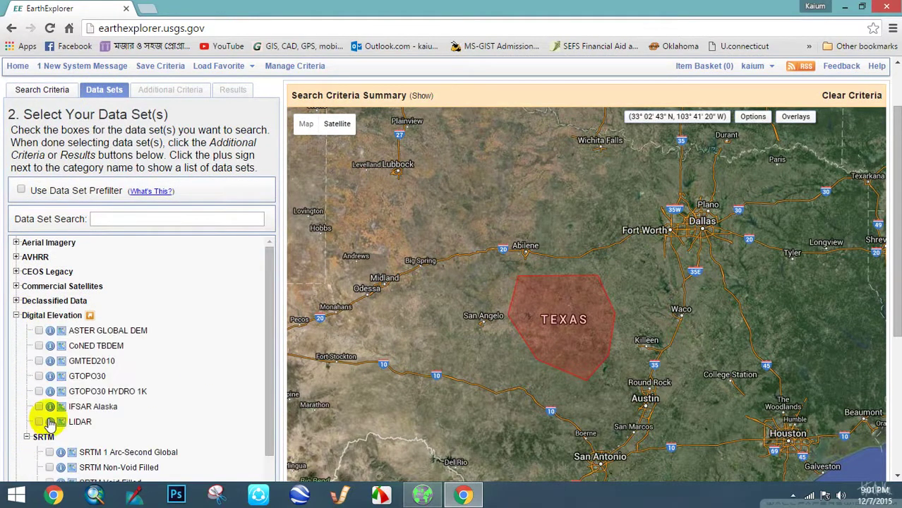
{"action": "scroll", "coordinate": [49, 409], "scroll_direction": "down", "scroll_amount": 1}
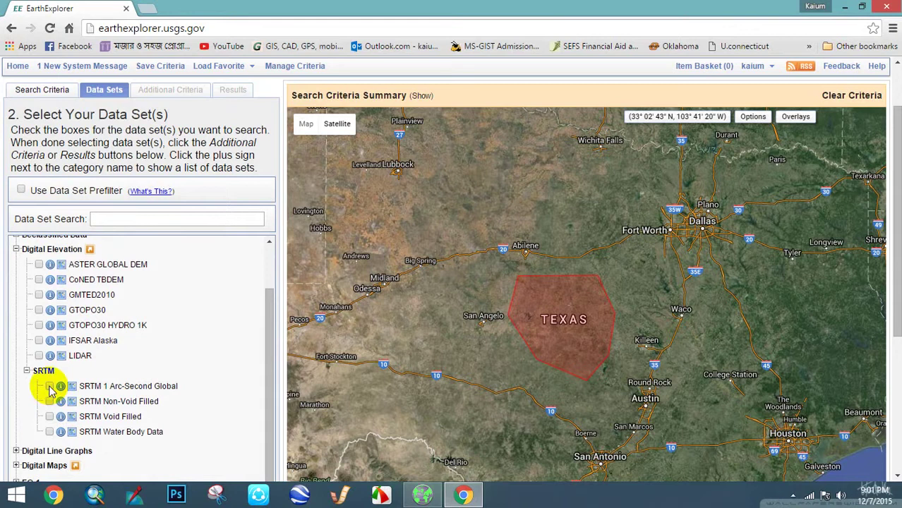
{"action": "left_click", "coordinate": [50, 386]}
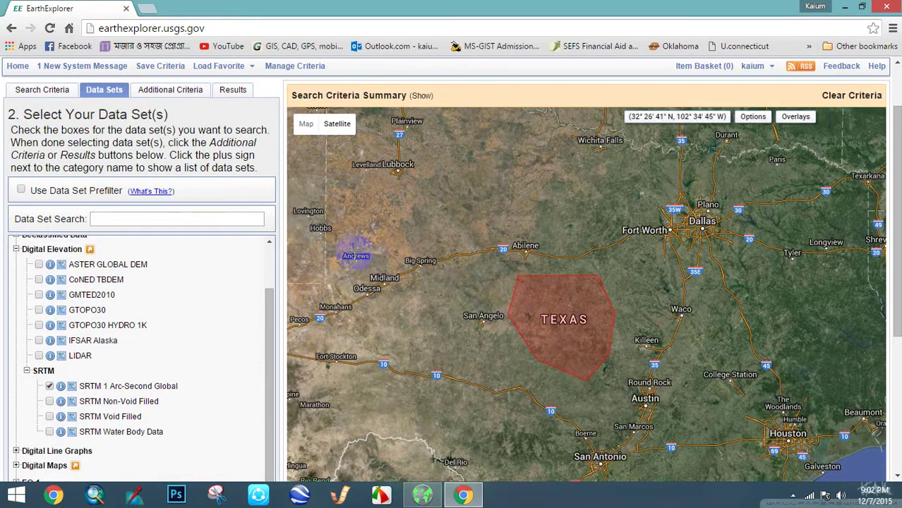
- Zoom the map out until the whole Texas polygon is visible
{"action": "scroll", "coordinate": [353, 252], "scroll_direction": "up", "scroll_amount": 1}
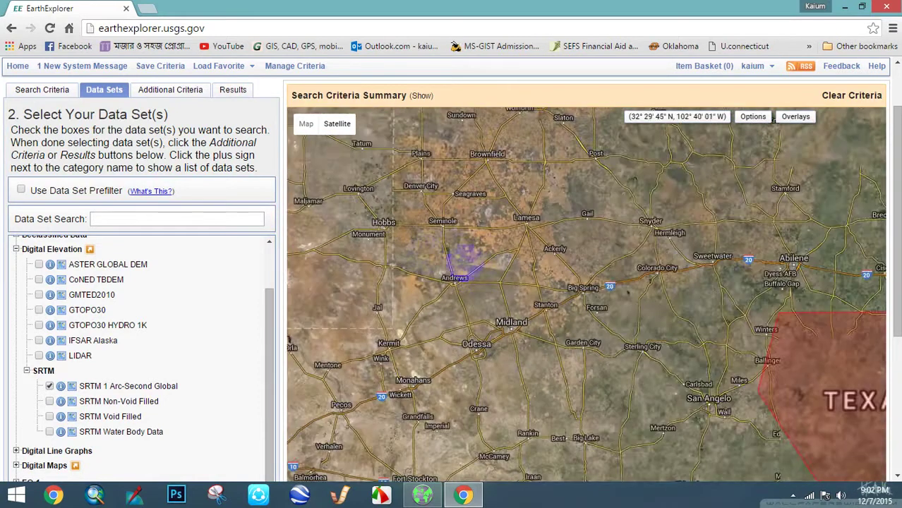
{"action": "scroll", "coordinate": [536, 279], "scroll_direction": "down", "scroll_amount": 1}
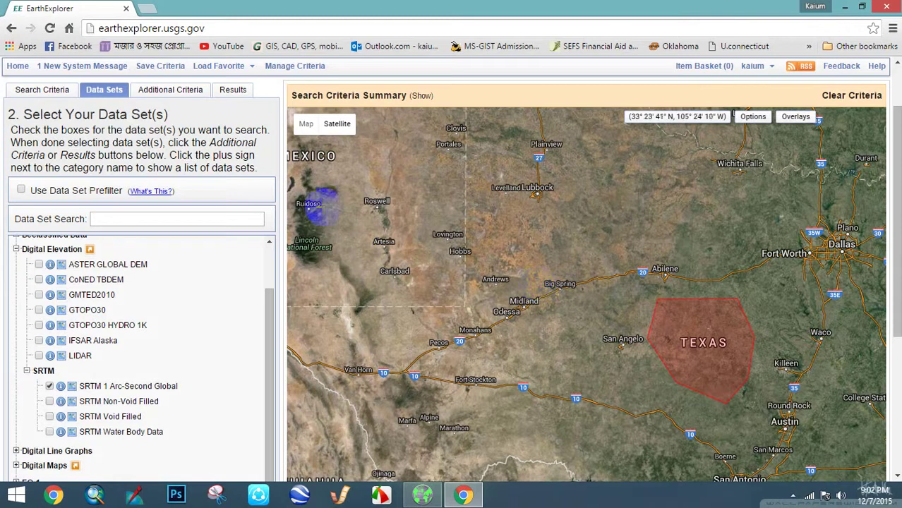
{"action": "scroll", "coordinate": [891, 238], "scroll_direction": "up", "scroll_amount": 1}
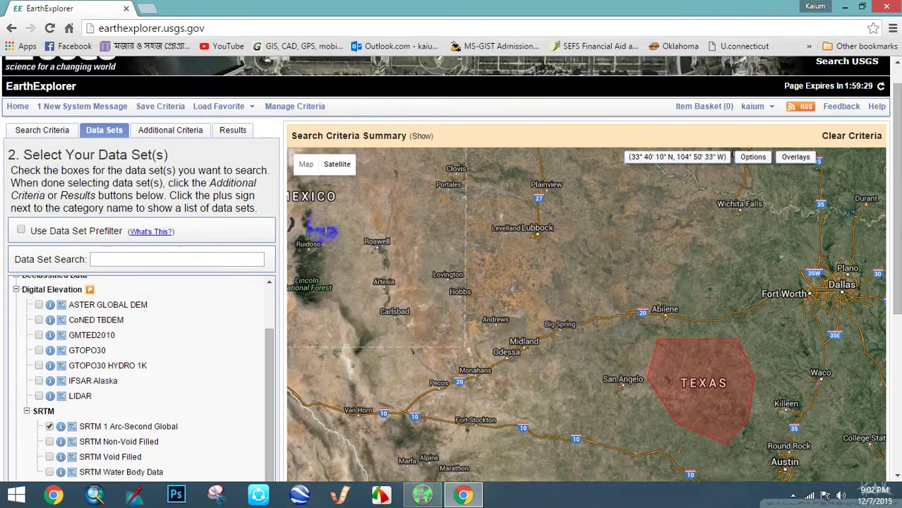
- Show the Results list and scroll through the seven SRTM 1 Arc-Second Global tiles
{"action": "left_click", "coordinate": [235, 131]}
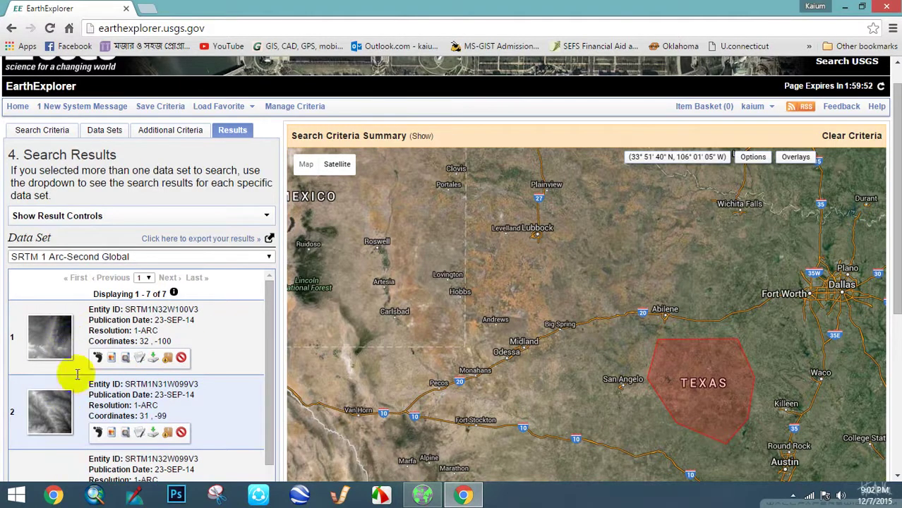
{"action": "left_click_drag", "start_coordinate": [272, 311], "coordinate": [275, 347]}
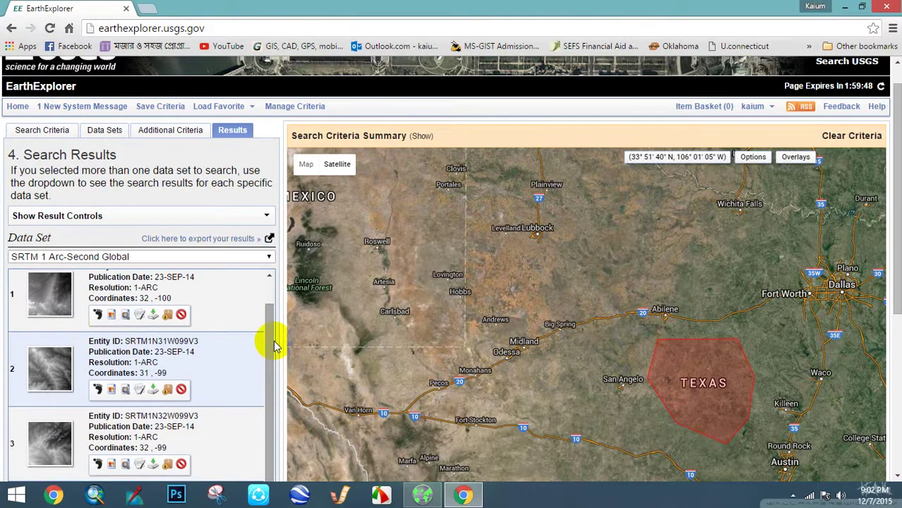
- Show footprints for tiles SRTM1N32W100V3, SRTM1N32W099V3 and SRTM1N31W099V3 on the map
{"action": "left_click", "coordinate": [99, 315]}
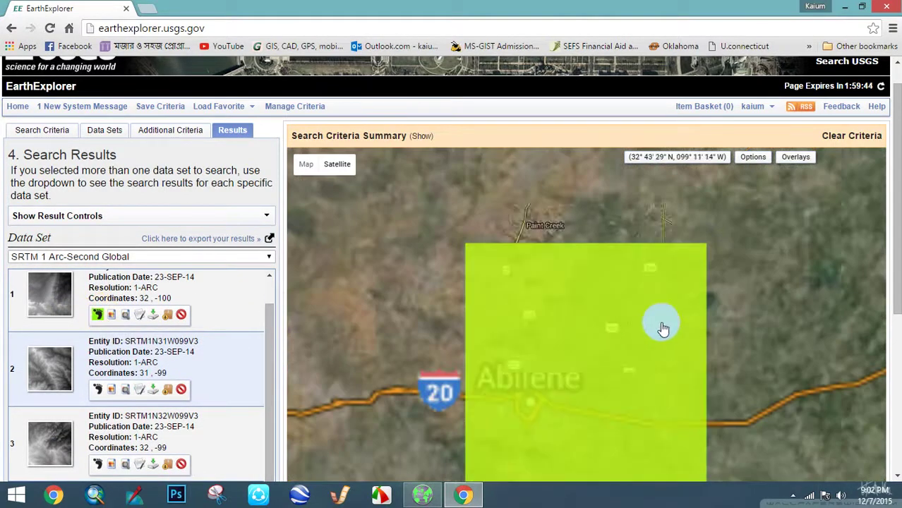
{"action": "scroll", "coordinate": [661, 330], "scroll_direction": "down", "scroll_amount": 3}
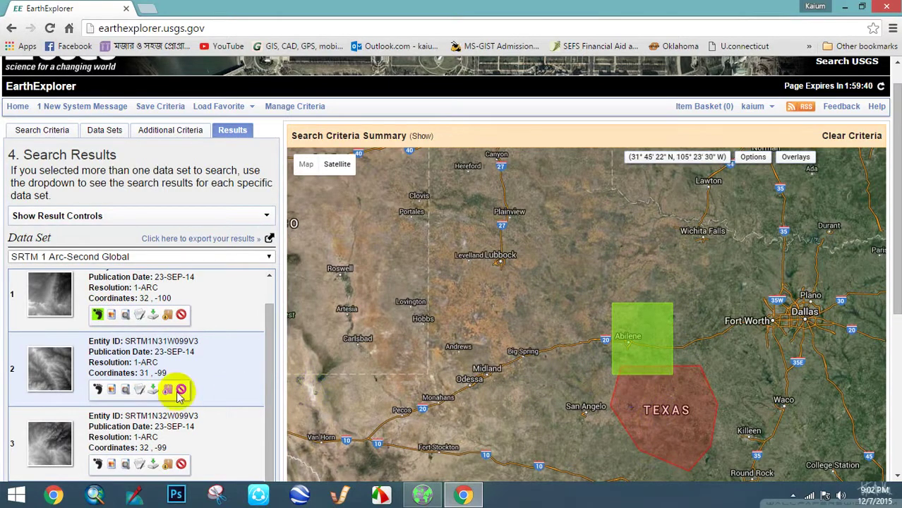
{"action": "left_click", "coordinate": [97, 391]}
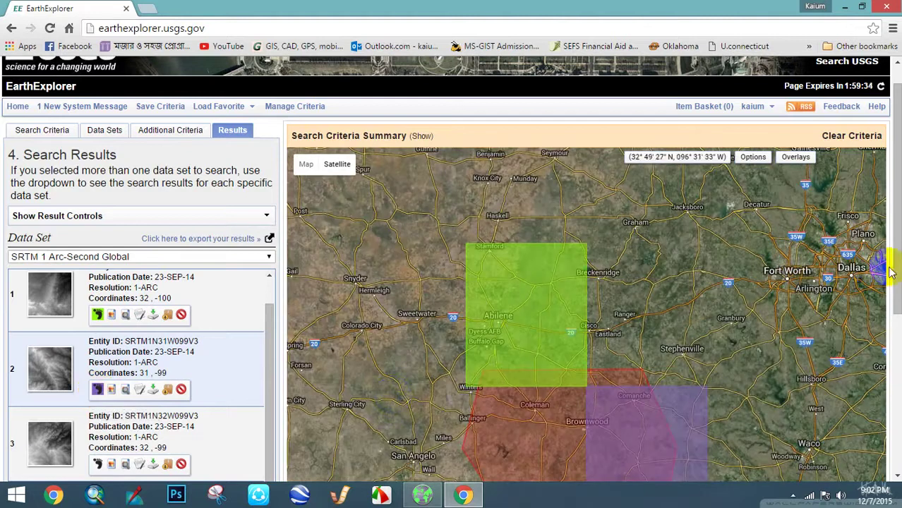
{"action": "left_click_drag", "start_coordinate": [896, 270], "coordinate": [896, 321]}
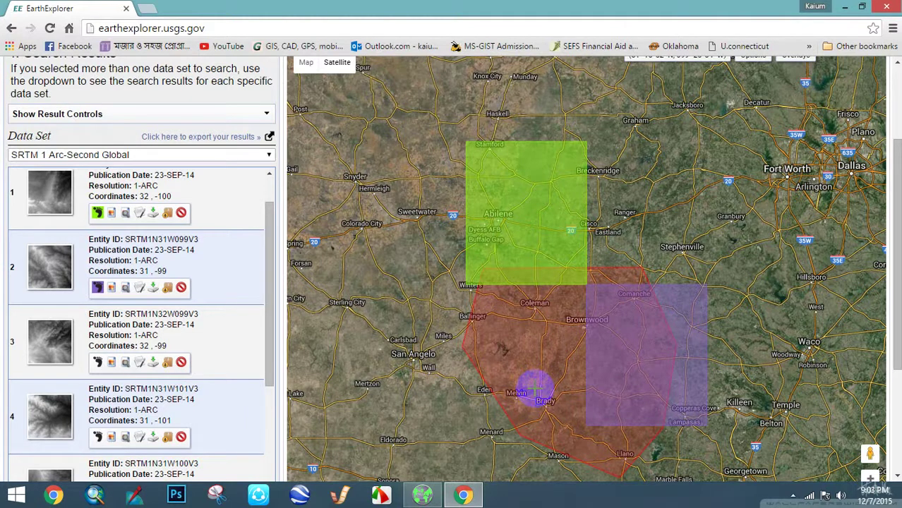
{"action": "left_click", "coordinate": [272, 288]}
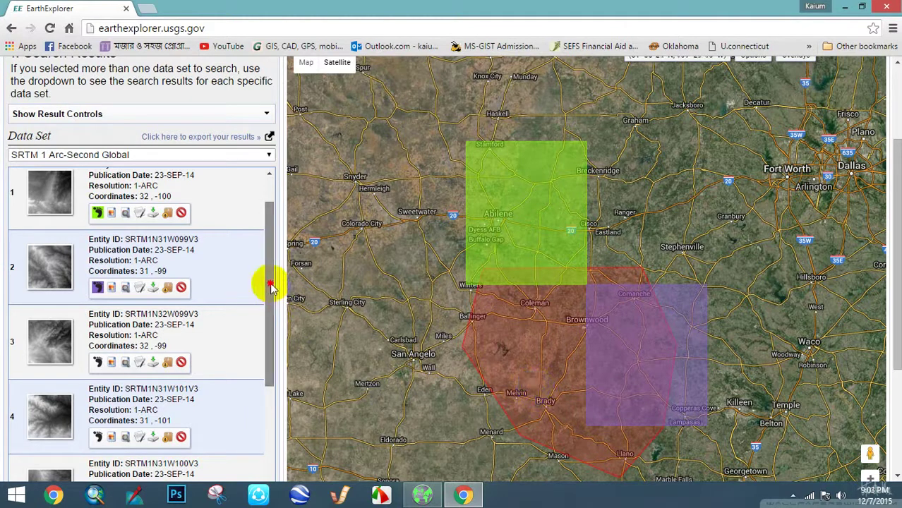
{"action": "left_click", "coordinate": [98, 363]}
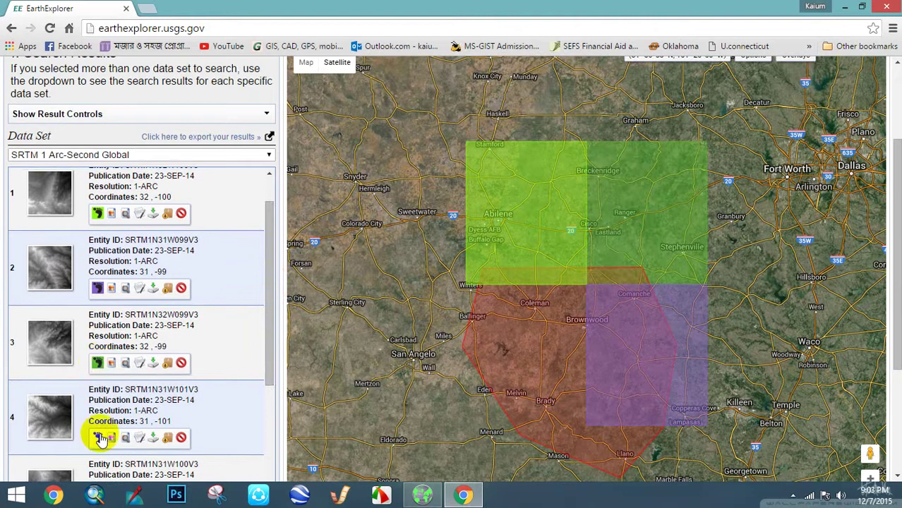
- Briefly show then hide the 31, -101 tile footprint, and re-toggle the second tile's footprint
{"action": "left_click", "coordinate": [99, 438]}
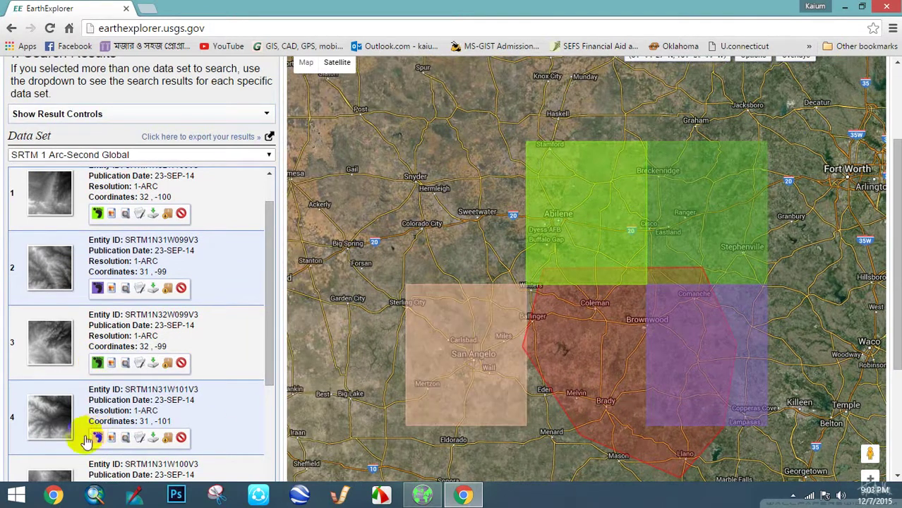
{"action": "left_click", "coordinate": [97, 437]}
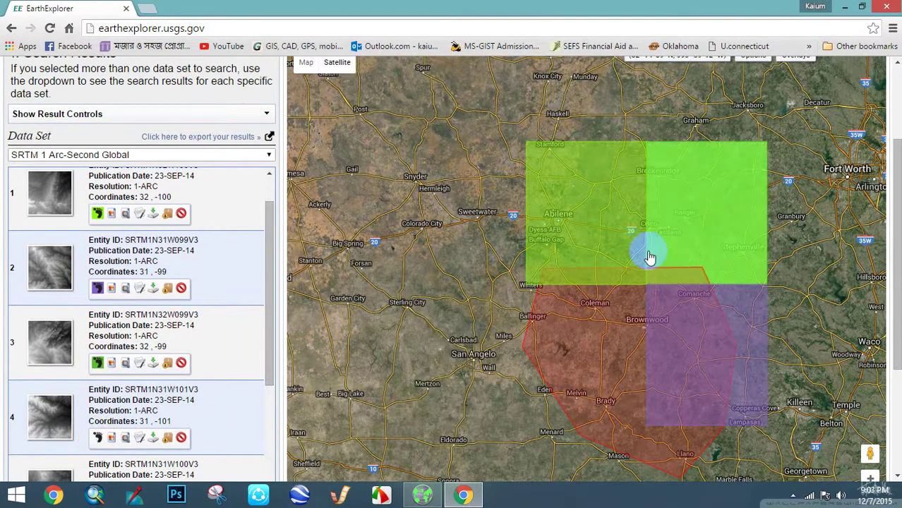
{"action": "left_click", "coordinate": [272, 331]}
{"action": "left_click_drag", "start_coordinate": [271, 331], "coordinate": [265, 339]}
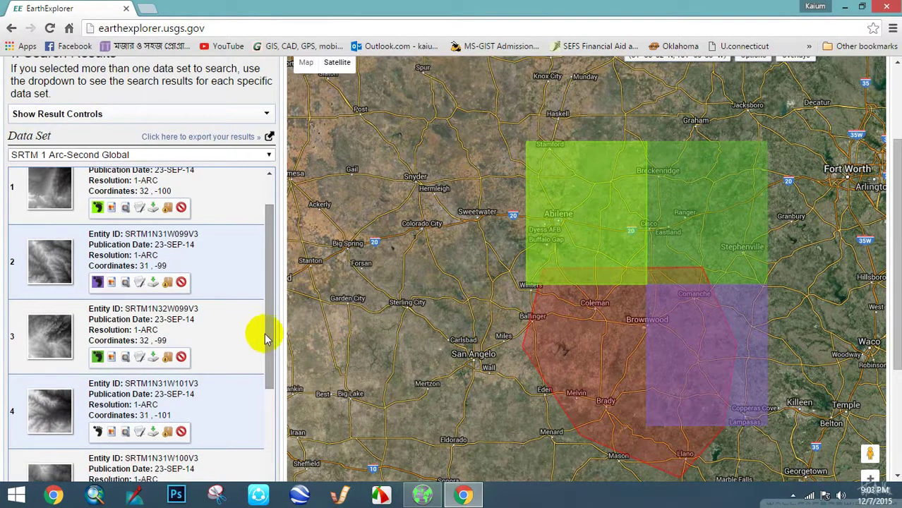
{"action": "left_click", "coordinate": [98, 283]}
{"action": "left_click", "coordinate": [99, 284]}
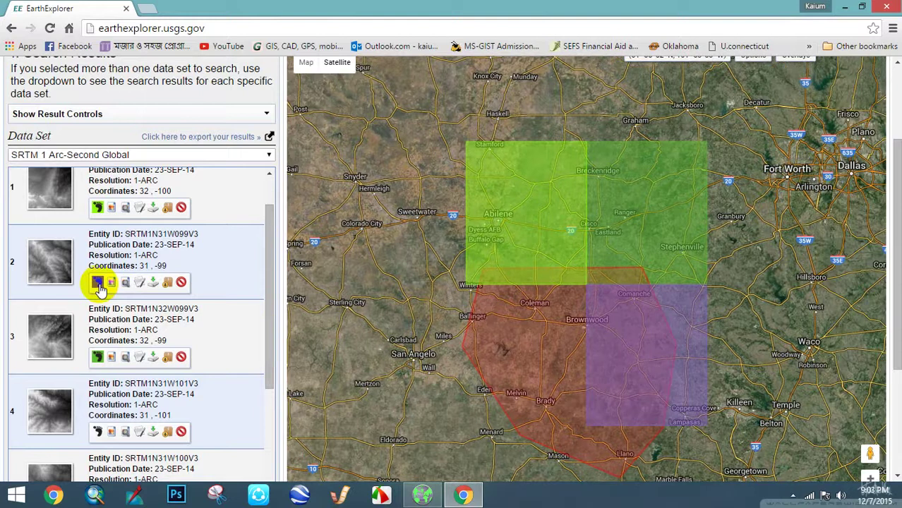
- Download tile SRTM1N31W099V3 as GeoTIFF 1 Arc-second (n31_w099_1arc_v3.tif, 24.8 MB)
{"action": "left_click", "coordinate": [154, 283]}
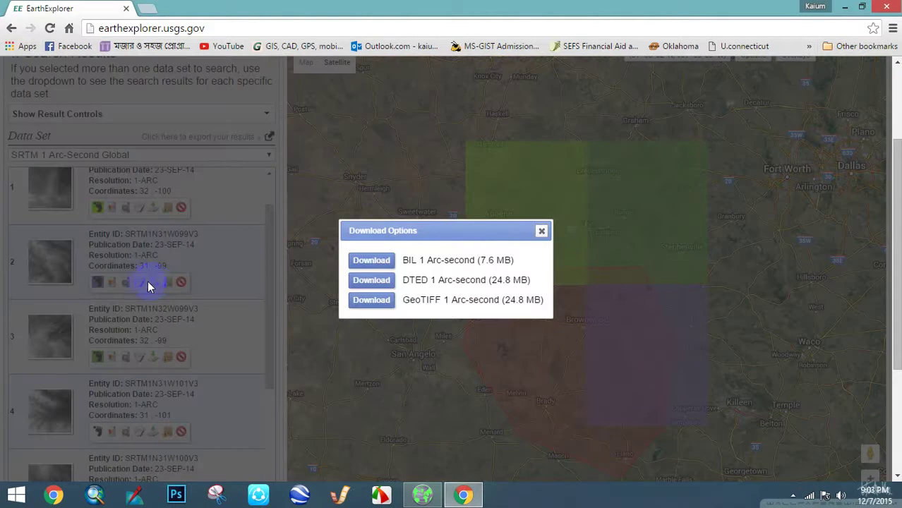
{"action": "left_click", "coordinate": [378, 305]}
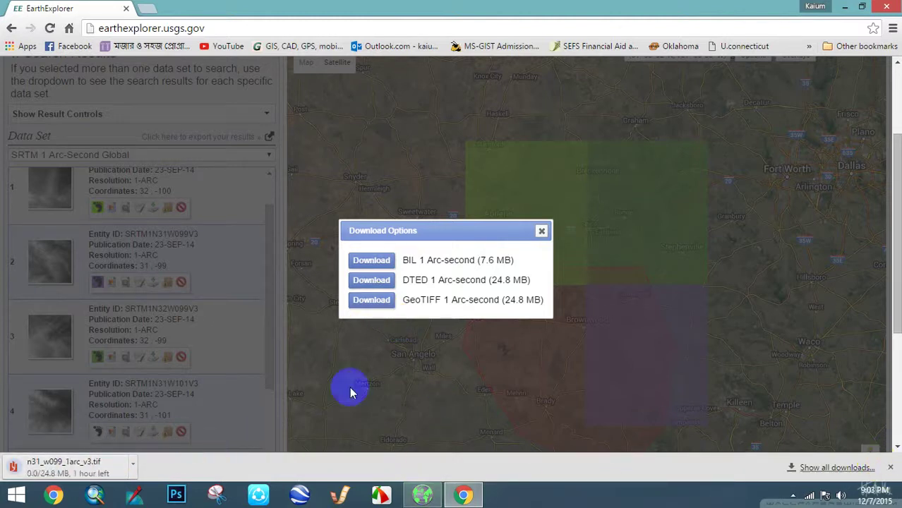
{"action": "left_click", "coordinate": [541, 233]}
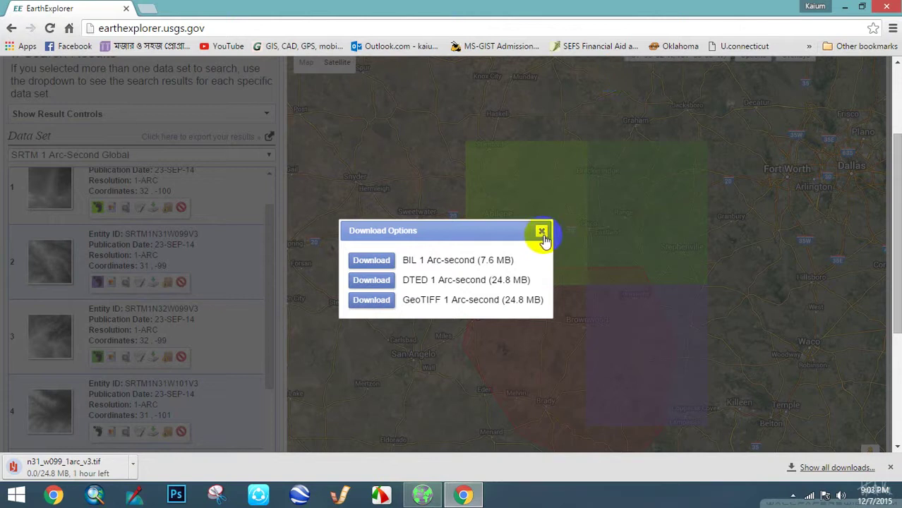